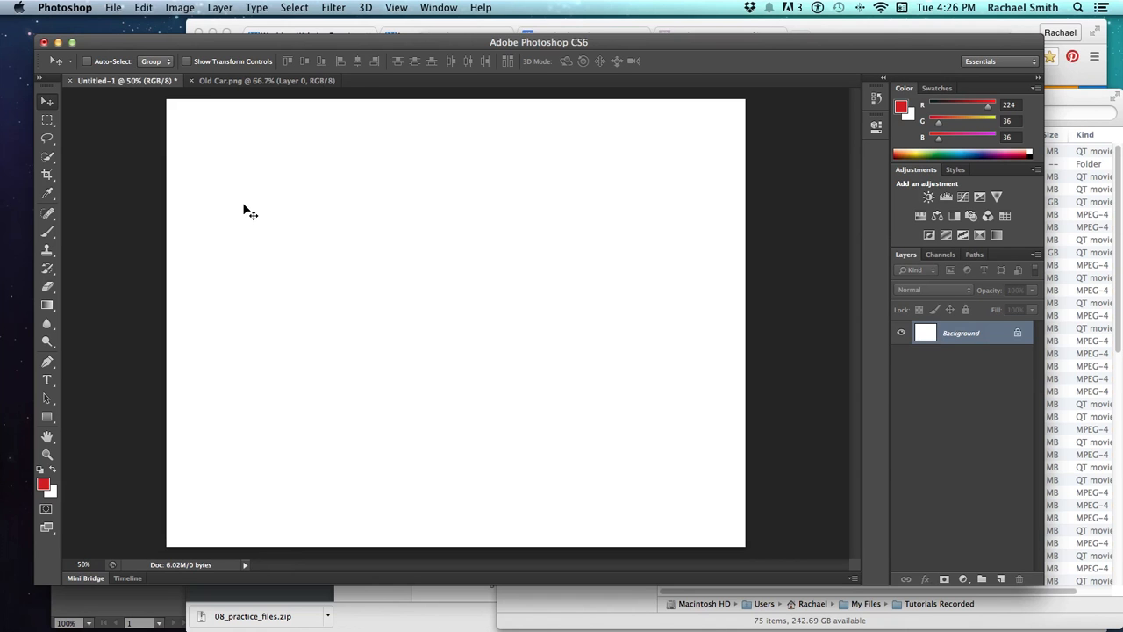
Paste two copies of the car and arrange one in the upper half and one in the lower half of the canvas
key("super+v")
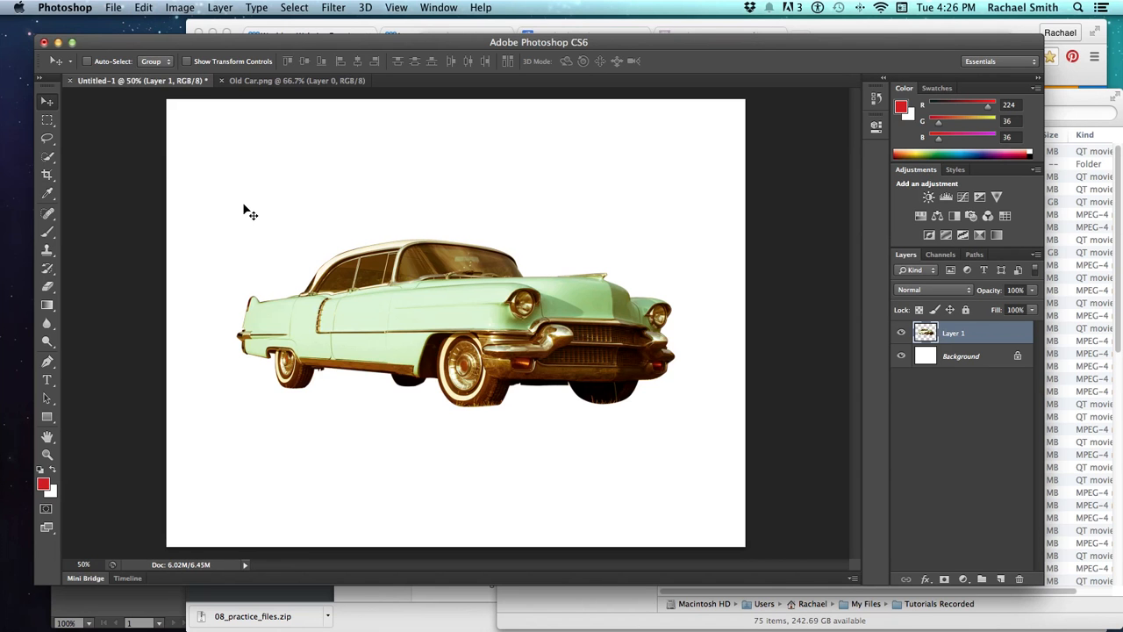
left_click_drag(443, 334, 478, 248)
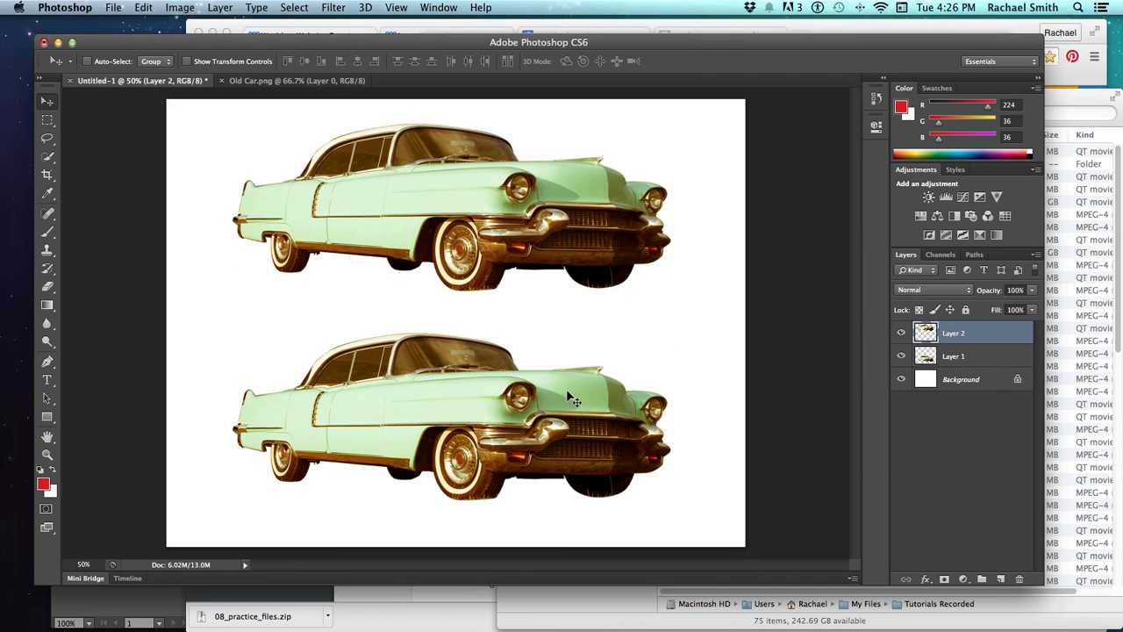
left_click_drag(566, 227, 566, 235)
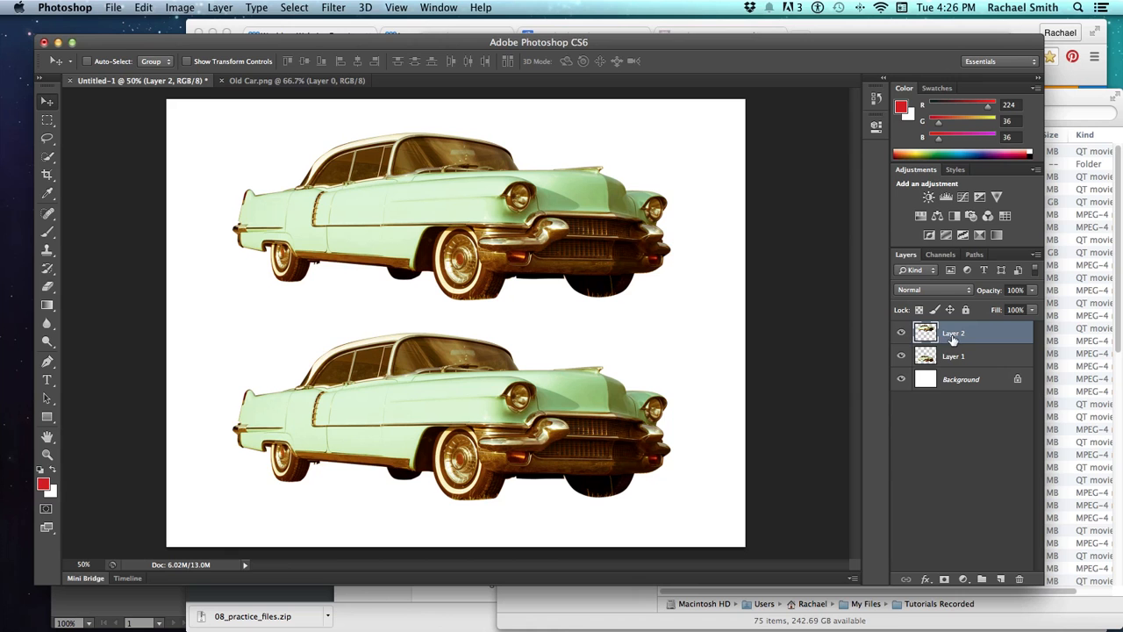
Convert Layer 2, the upper car, to a smart object
right_click(1000, 336)
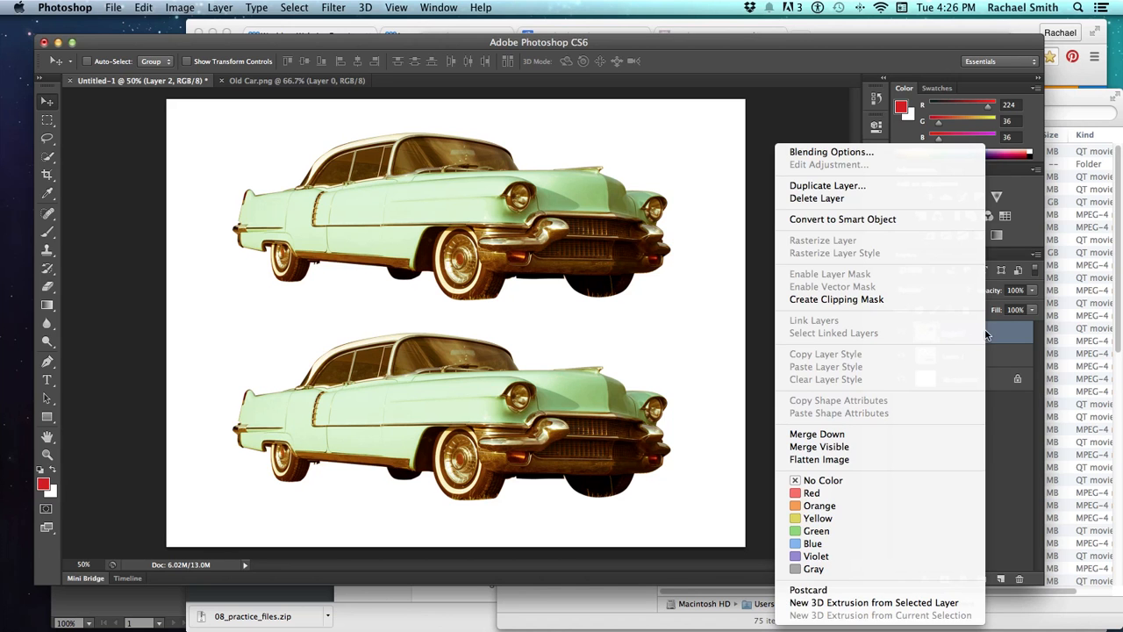
left_click(858, 220)
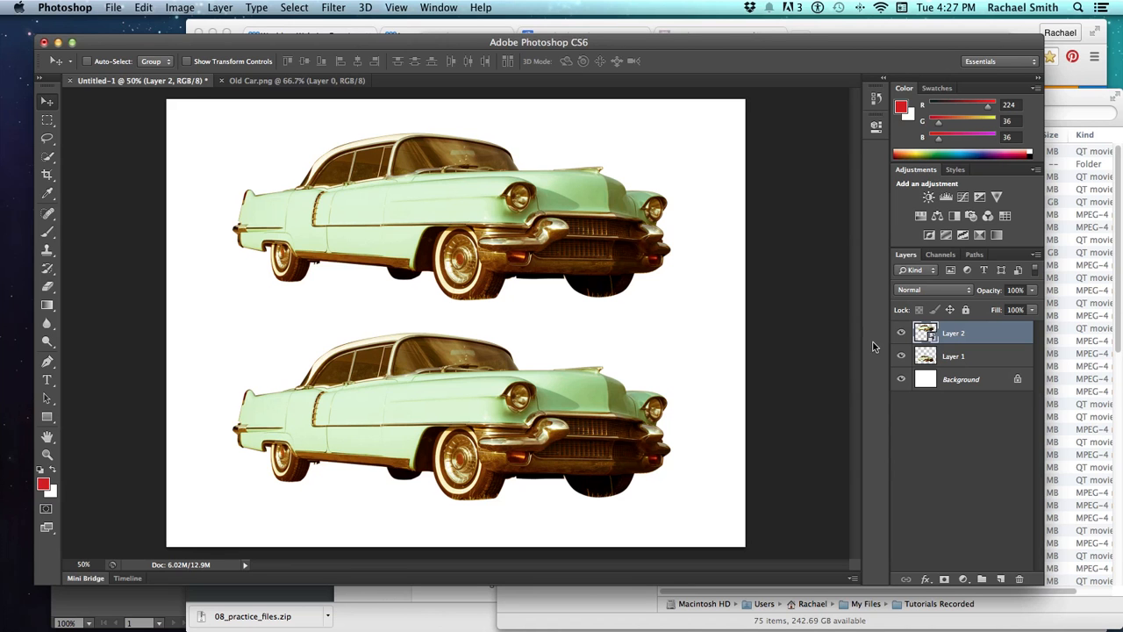
Identify the lower car as Layer 1 and scale it down with Free Transform to about 17%
left_click(932, 359)
left_click(901, 356)
left_click(901, 356)
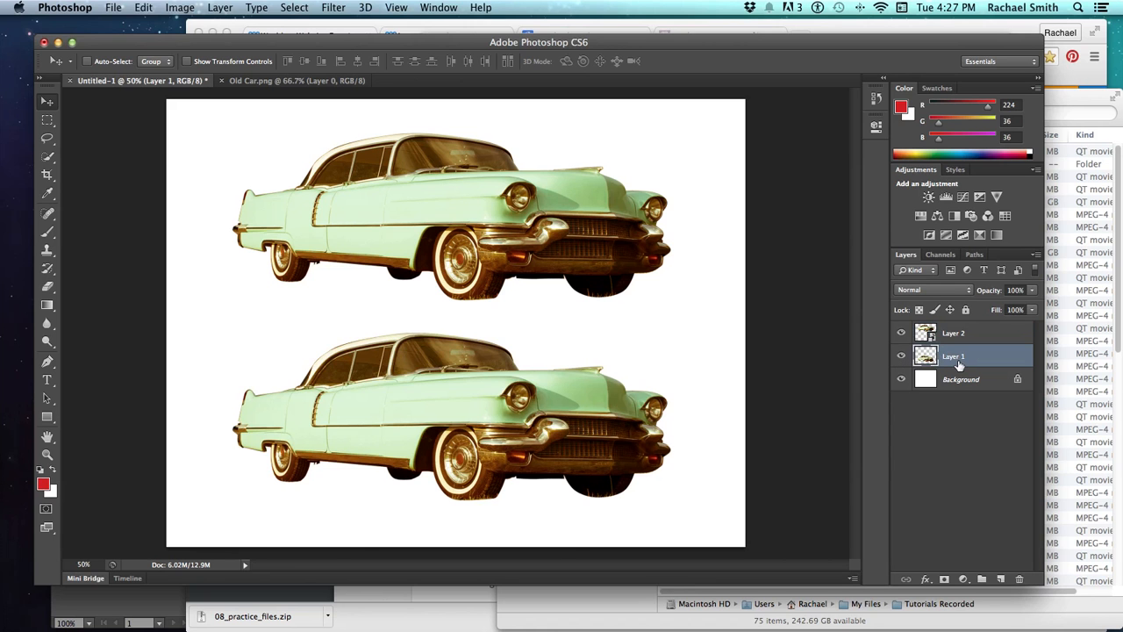
key("super+t")
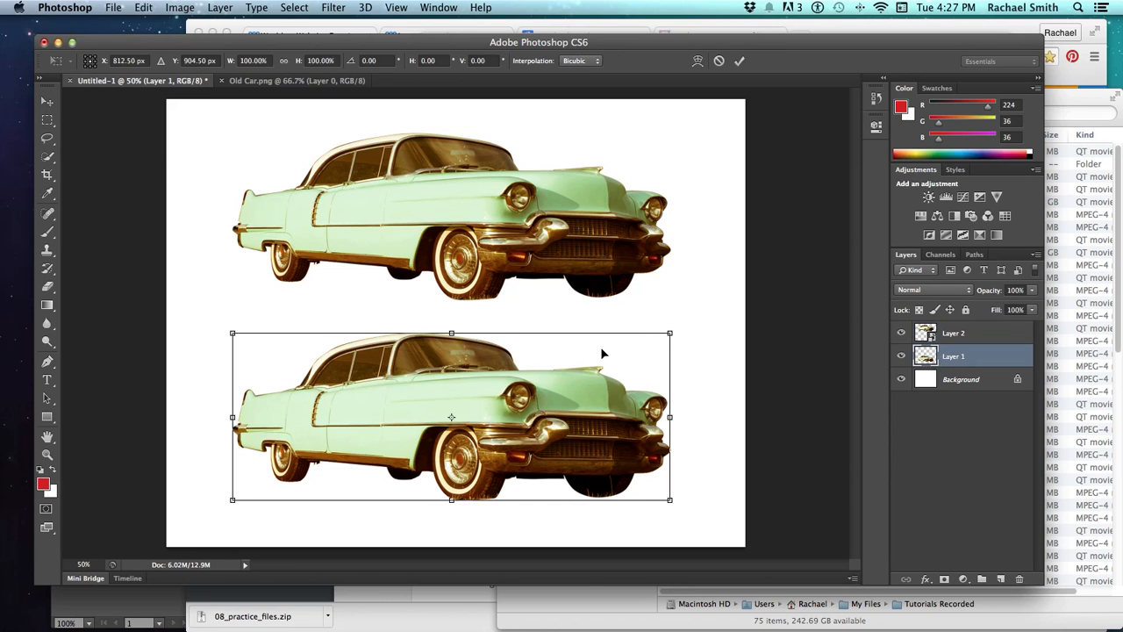
left_click_drag(670, 334, 304, 448)
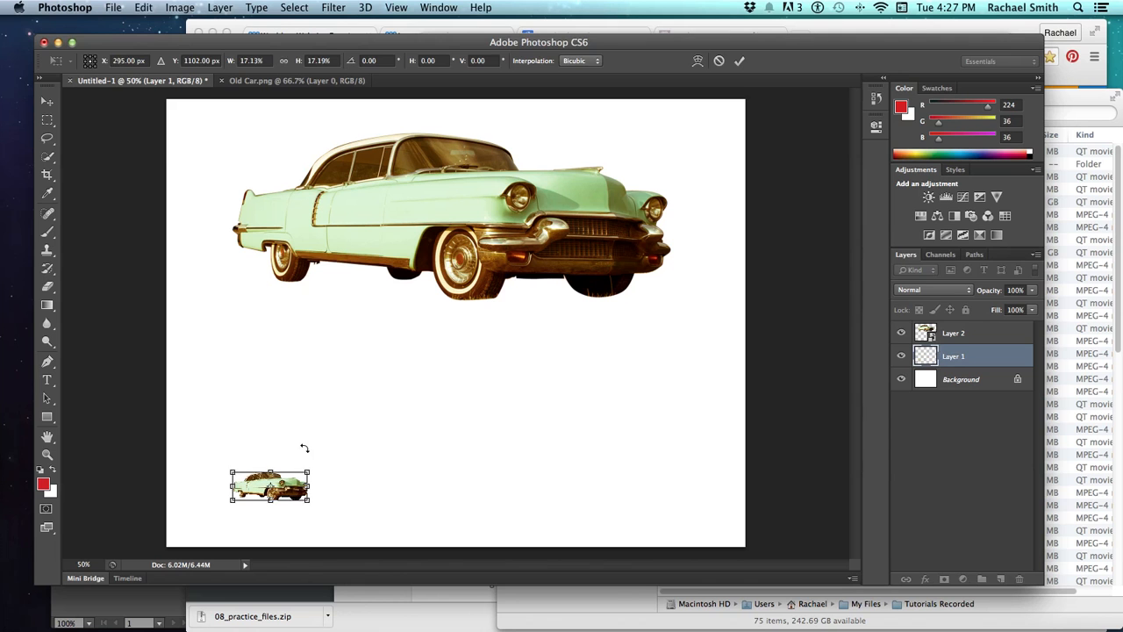
key("Return")
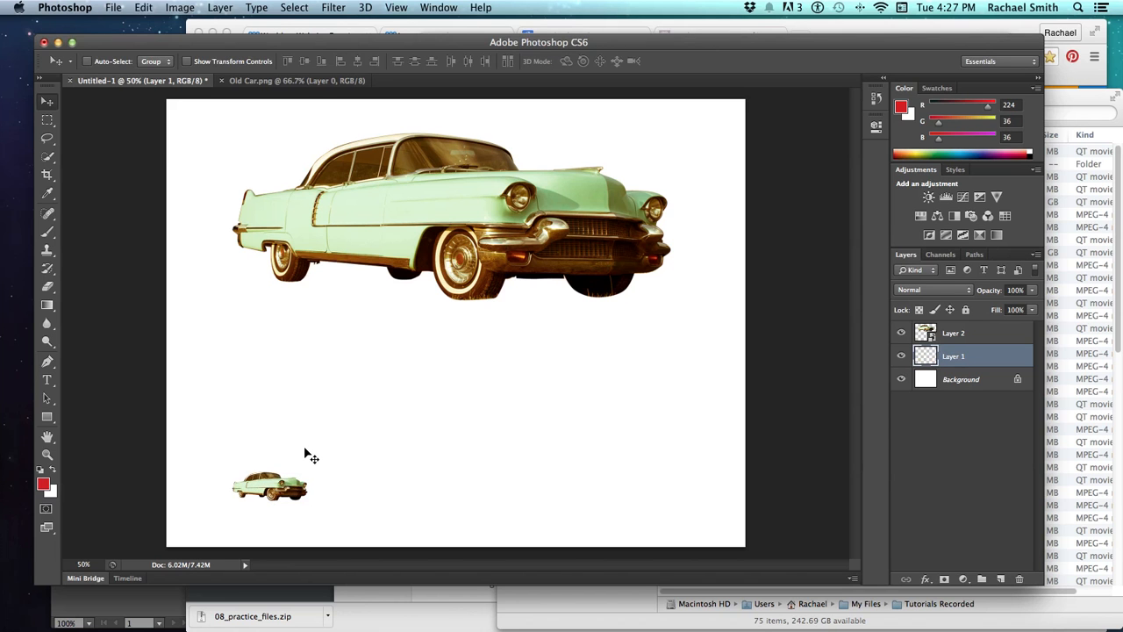
Scale the shrunken Layer 1 car back up to slightly larger than its original size
key("super+t")
left_click_drag(307, 471, 719, 394)
key("Return")
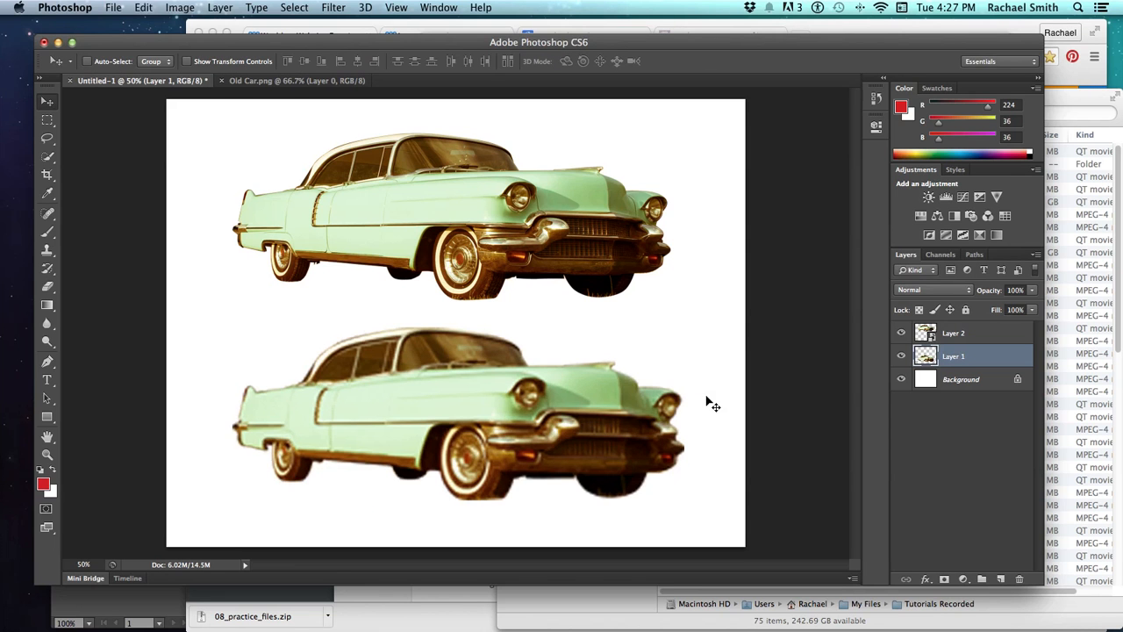
Free-transform the Layer 2 smart object car, scaling it slightly larger with its lower-left corner kept in place
left_click(942, 339)
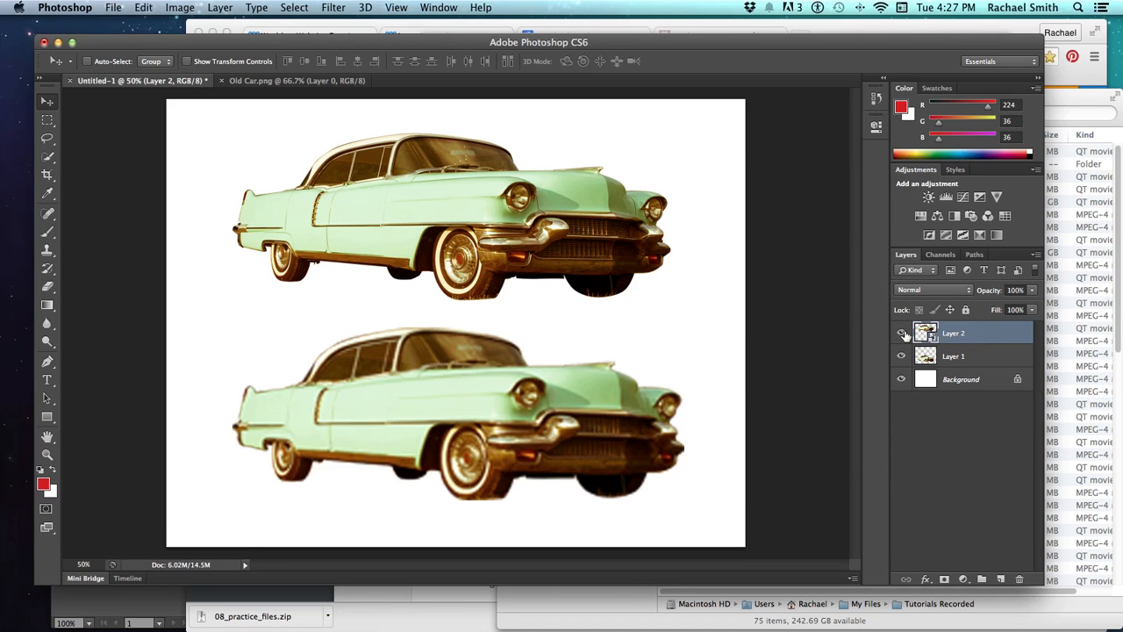
left_click(902, 334)
left_click(902, 334)
key("super+t")
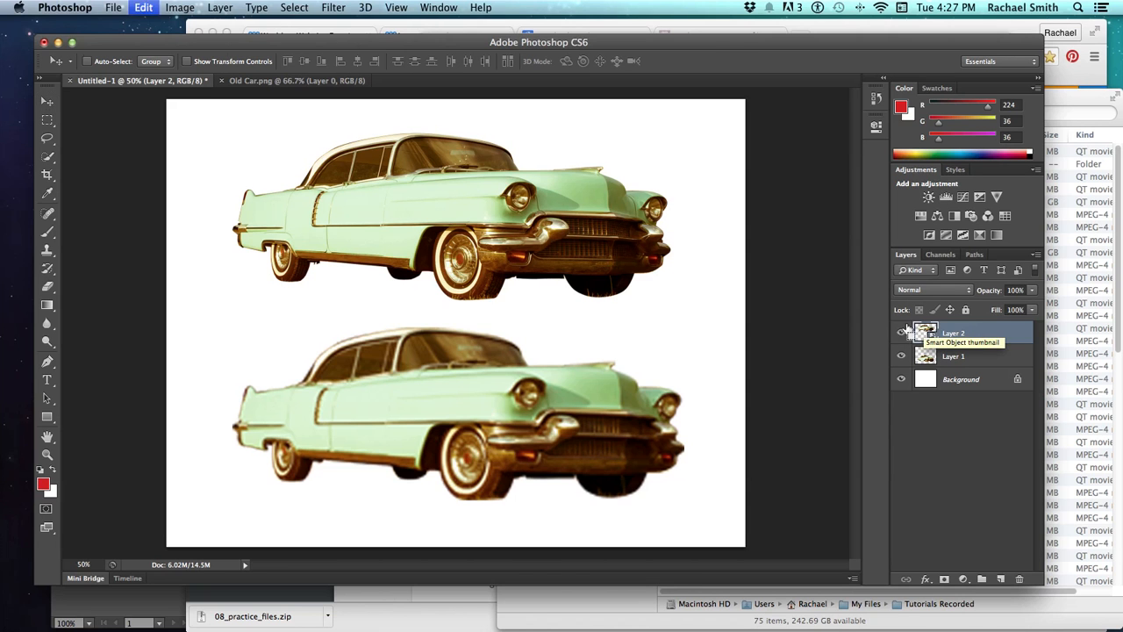
left_click_drag(667, 130, 719, 197)
key("Return")
key("super+t")
key("Return")
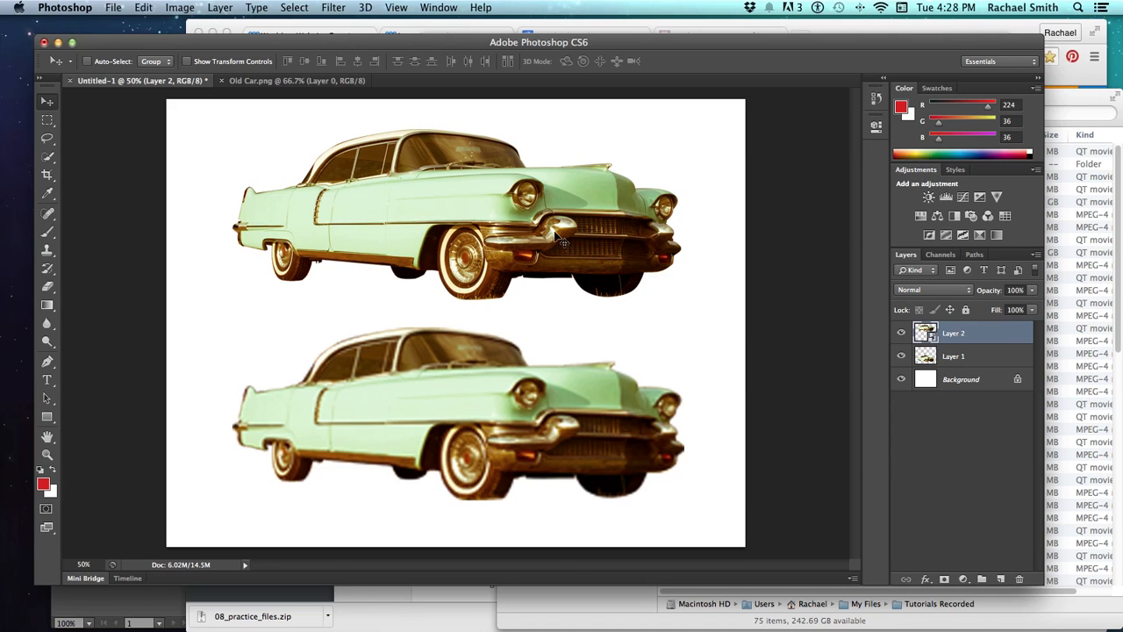
Scale the Layer 2 car to about 65%, rotate it about -29 degrees at the canvas's upper left, and review its transform box
left_click(901, 333)
left_click(900, 334)
key("super+t")
left_click_drag(663, 377, 709, 257)
left_click_drag(589, 219, 537, 236)
left_click_drag(642, 200, 456, 209)
key("Return")
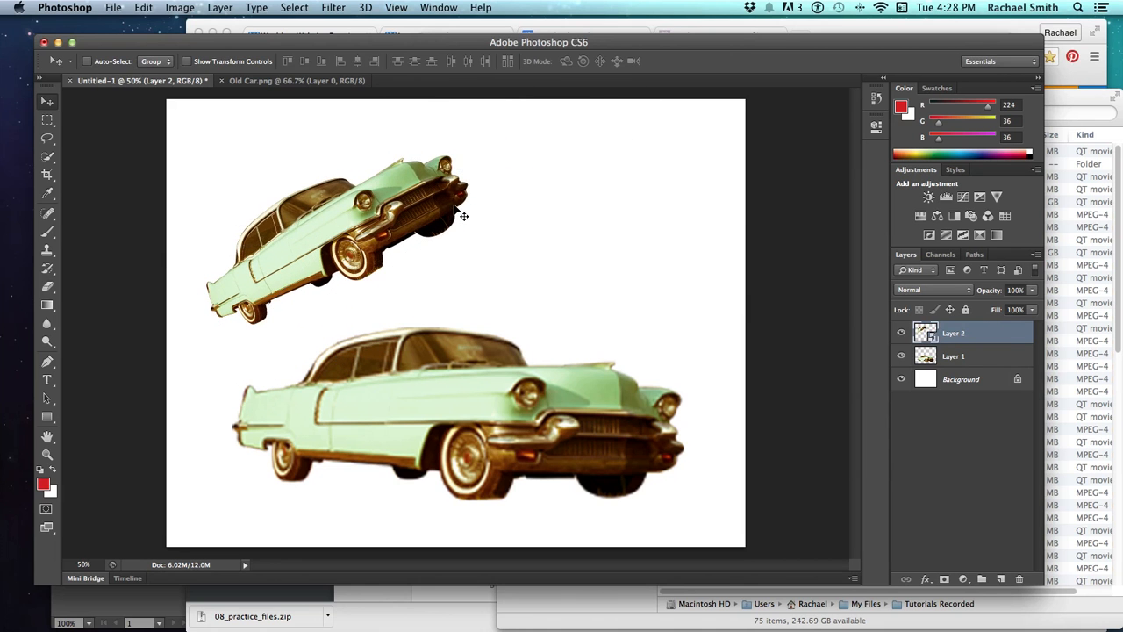
key("super+t")
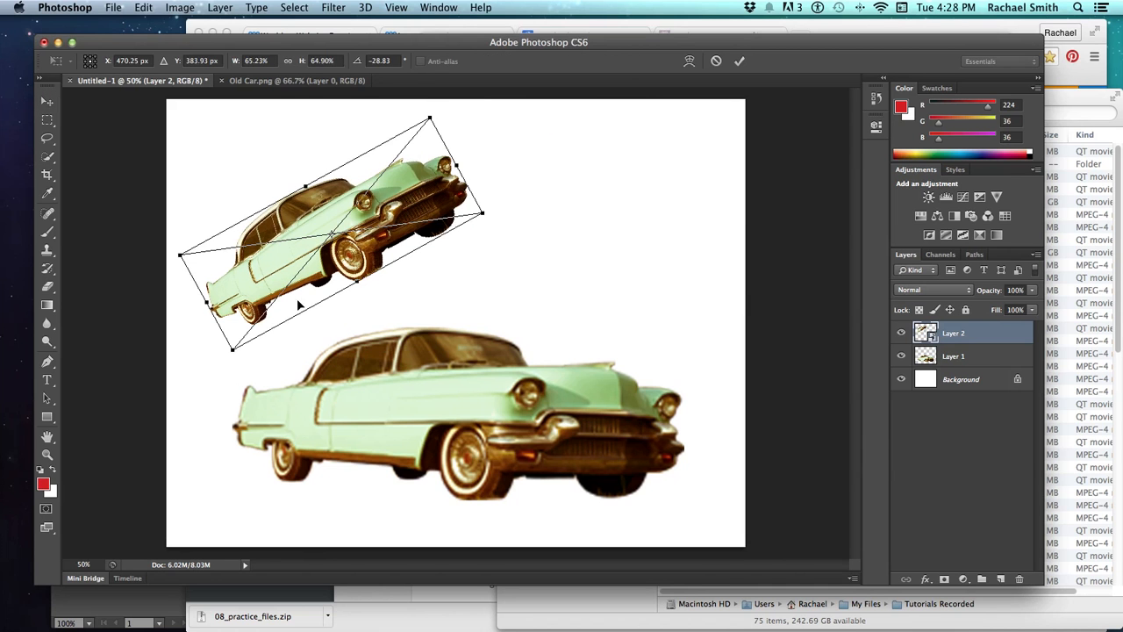
key("Return")
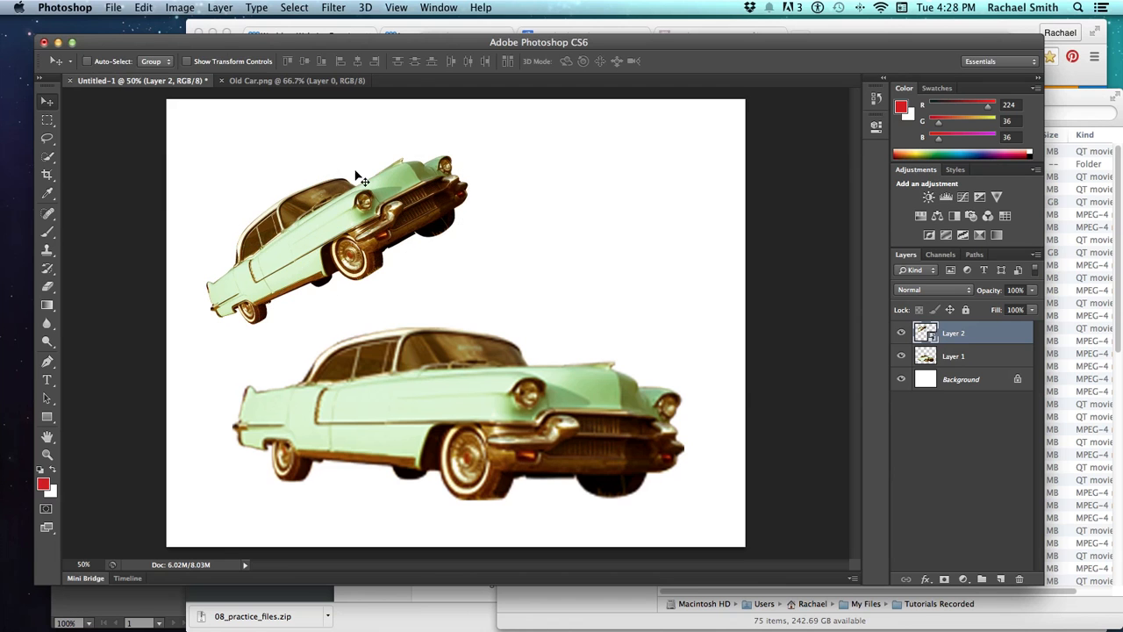
Shrink and tilt the Layer 1 car to resemble the upper one, and place it just below that car
left_click(926, 354)
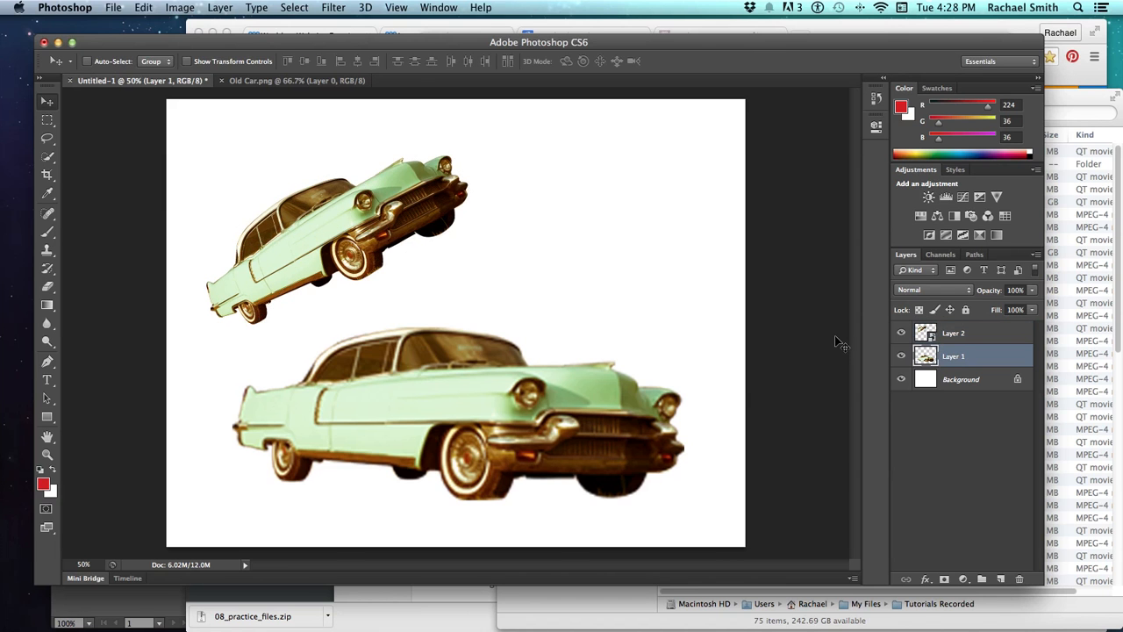
key("super+t")
left_click_drag(683, 328, 560, 286)
key("Return")
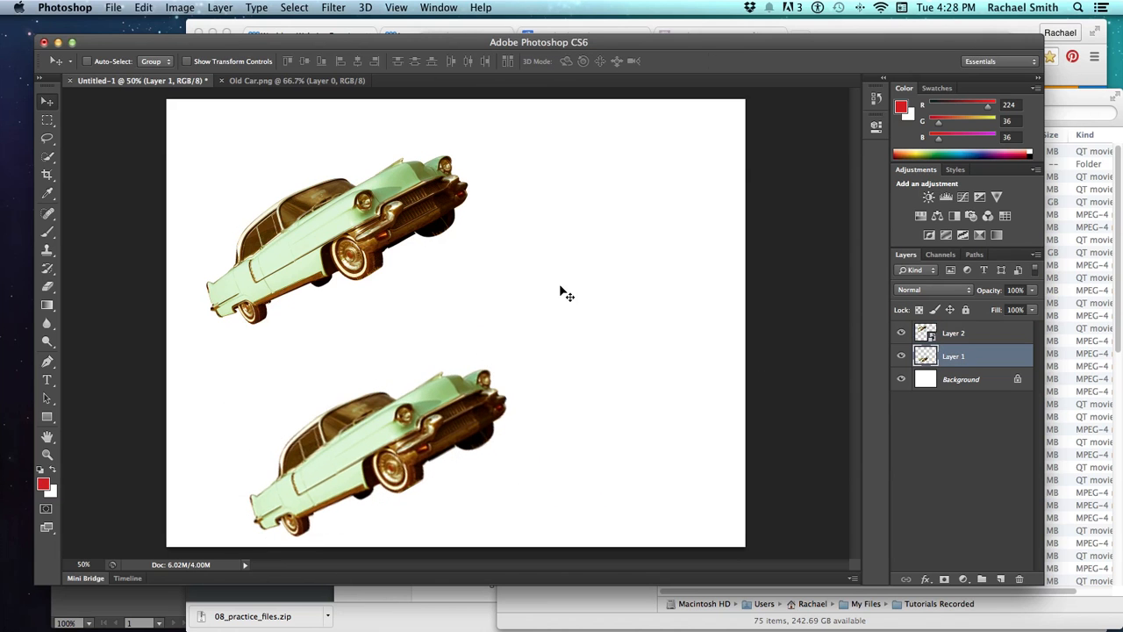
left_click_drag(444, 401, 442, 346)
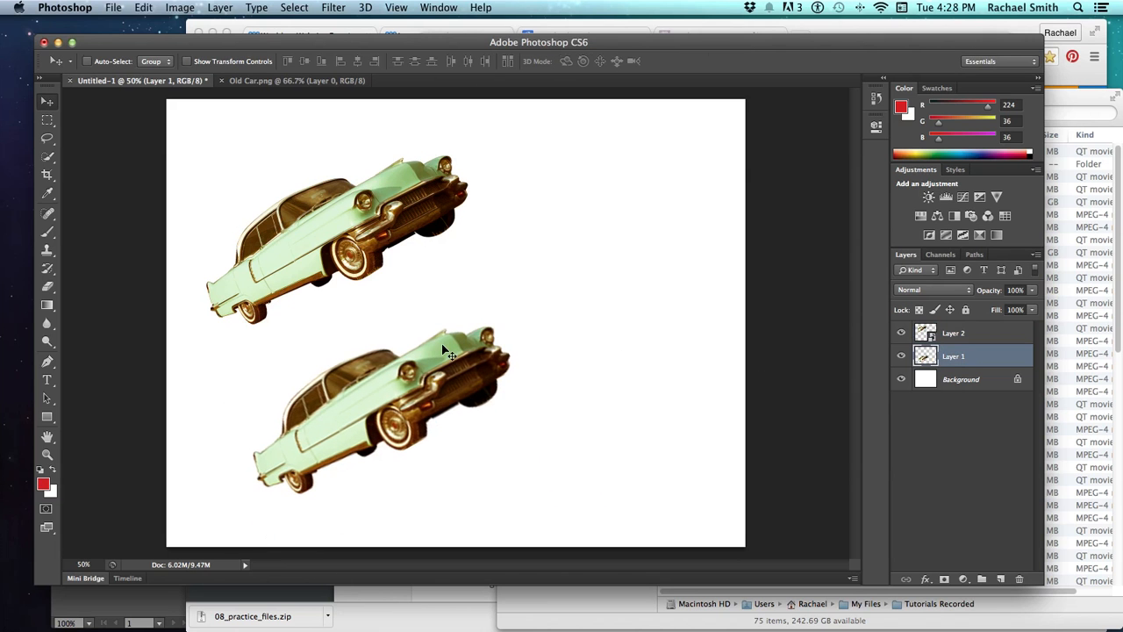
Free-transform the Layer 1 car and move it to about X 761 px, Y 911.5 px
key("super+t")
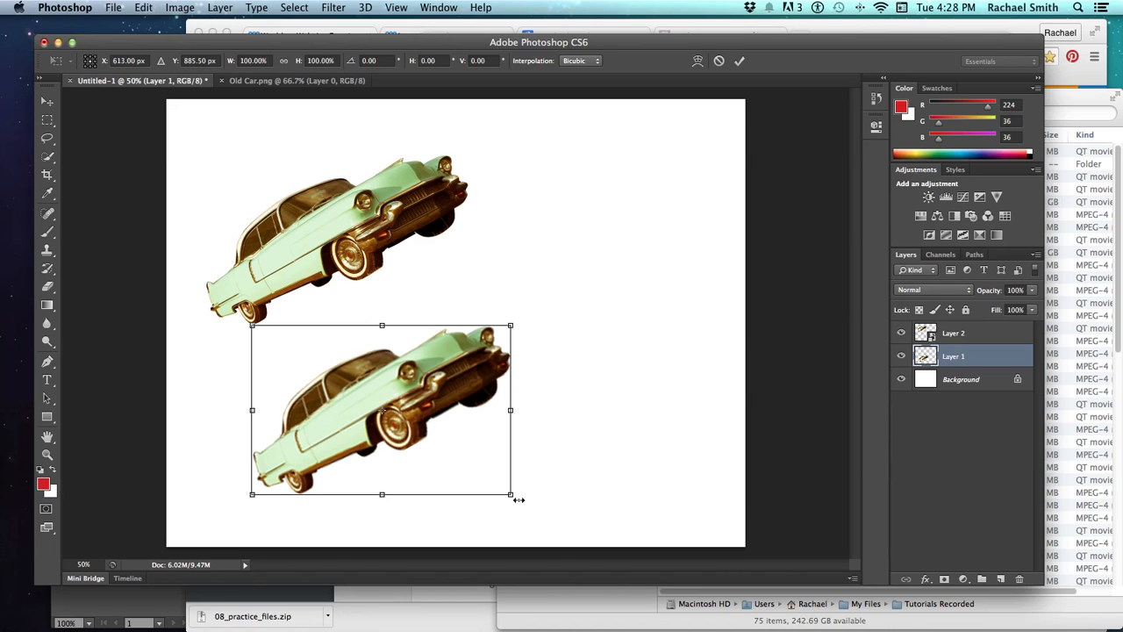
left_click_drag(283, 366, 335, 376)
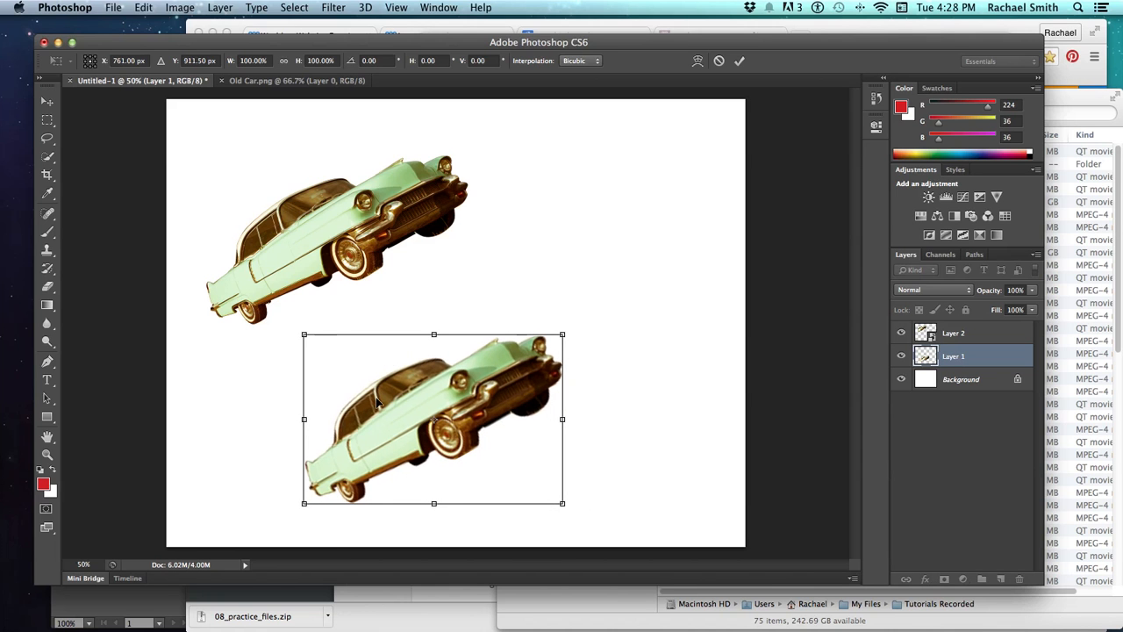
key("Return")
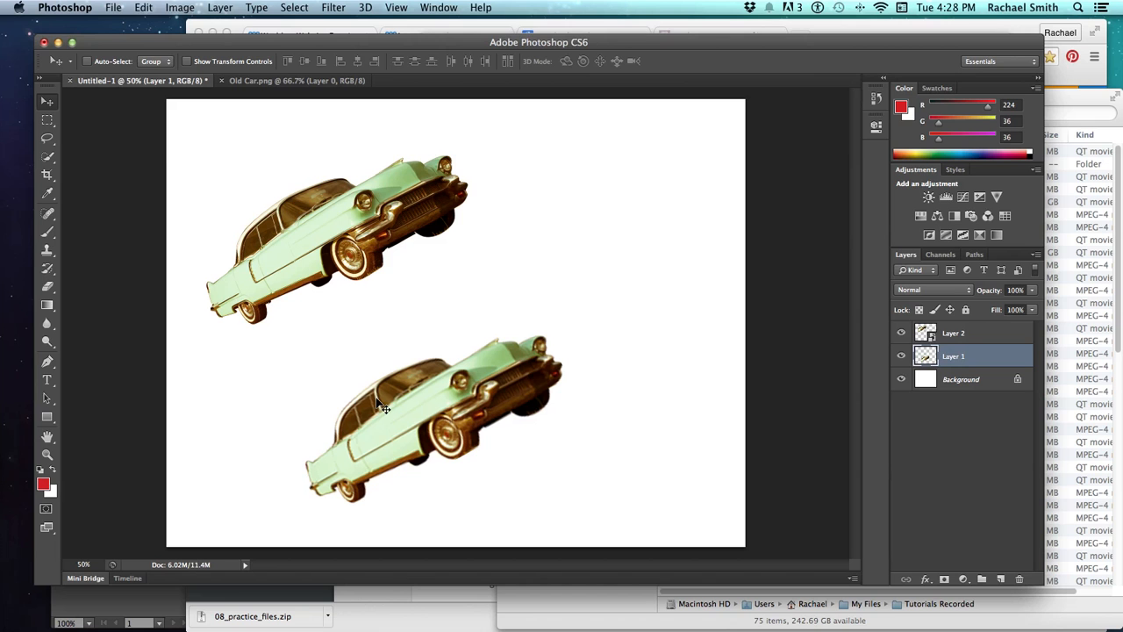
Set the Layer 2 car's rotation to -20 degrees
left_click(1009, 335)
key("super+t")
left_click_drag(516, 174, 551, 283)
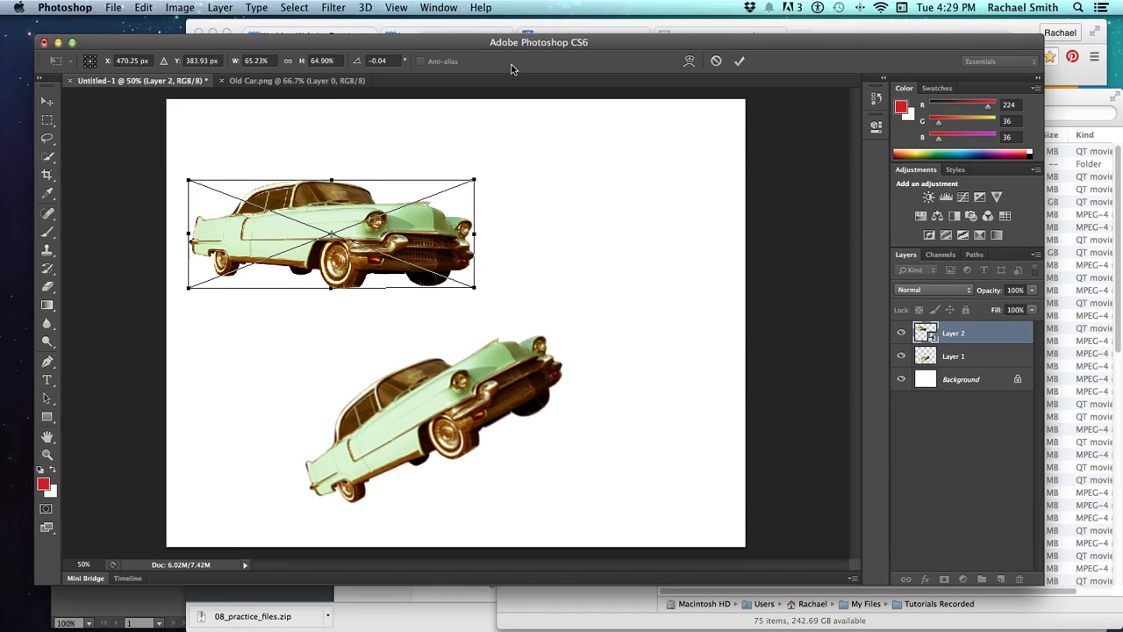
left_click(380, 60)
type("-20")
key("Return")
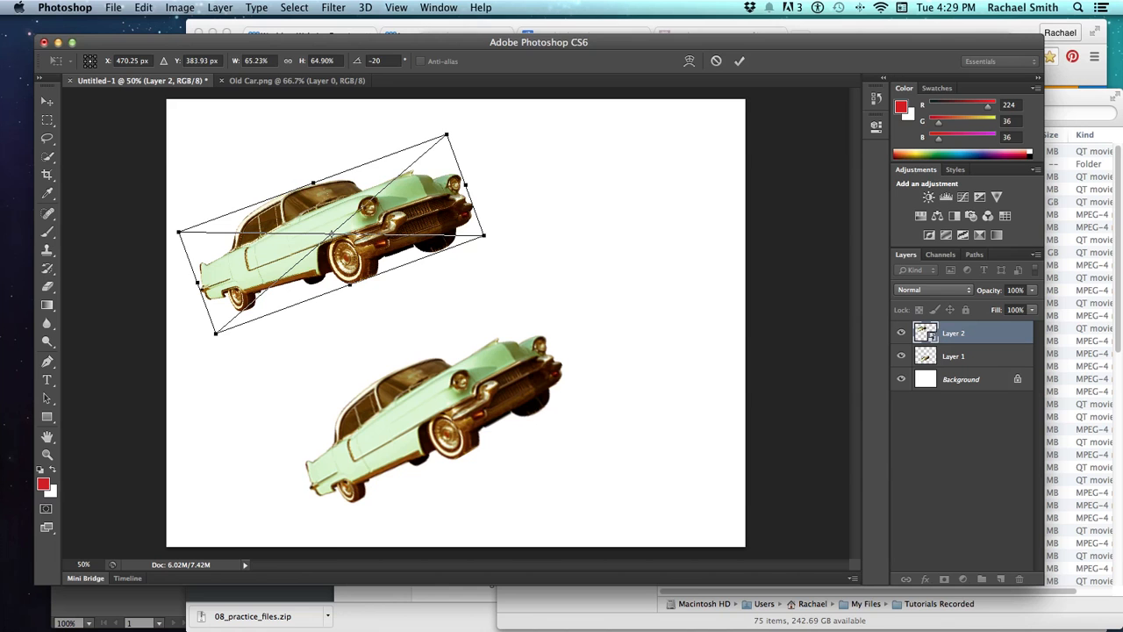
key("Return")
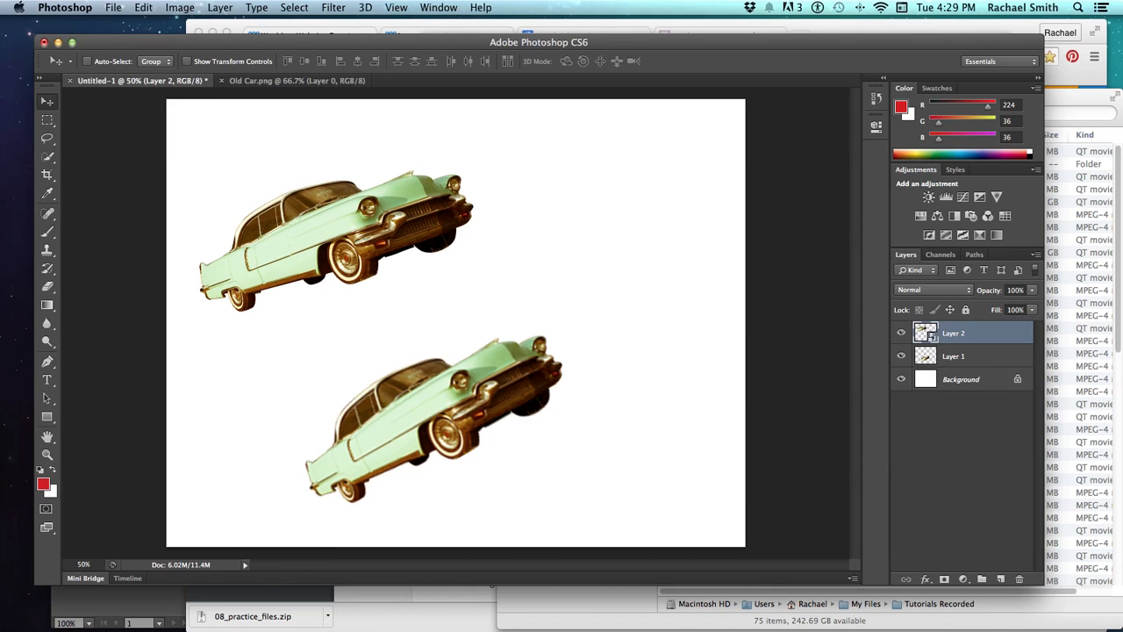
Reset the Layer 2 car's rotation to 0 degrees
key("ctrl+t")
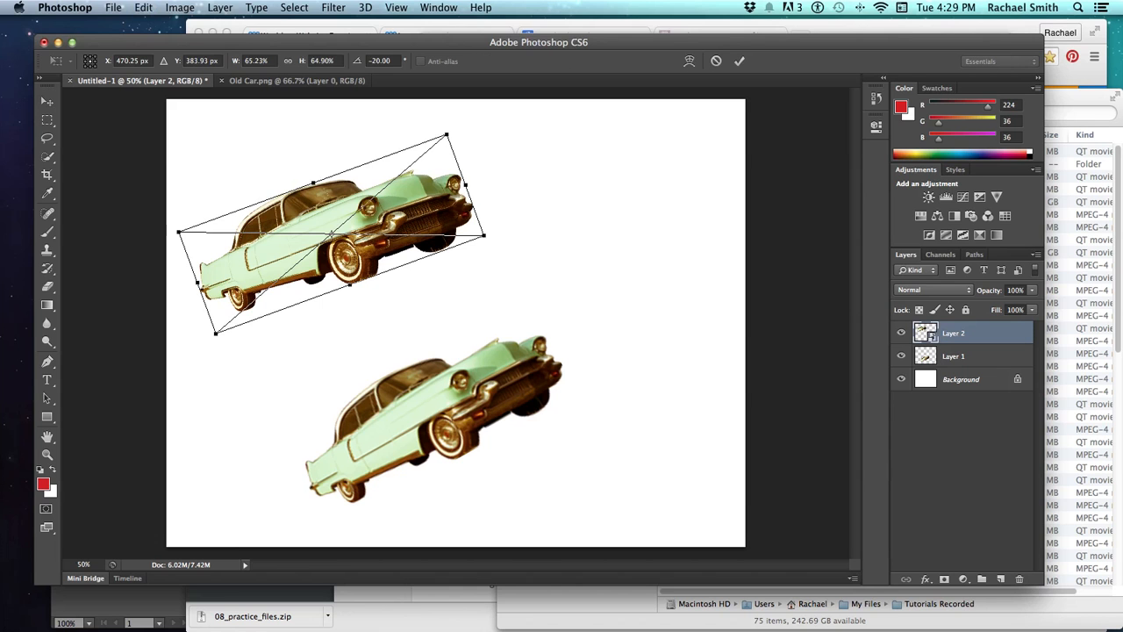
left_click(394, 61)
type("0")
key("Return")
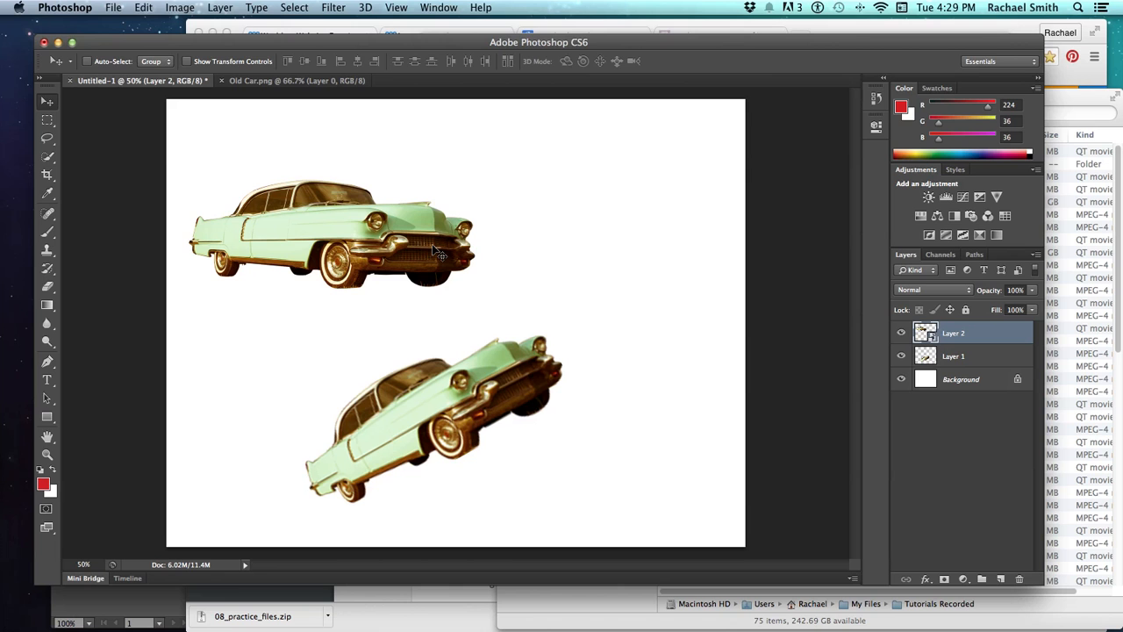
Warp the Layer 2 car by pulling in its bottom corners, bending the rear half down and the front half up
key("super+t")
right_click(377, 239)
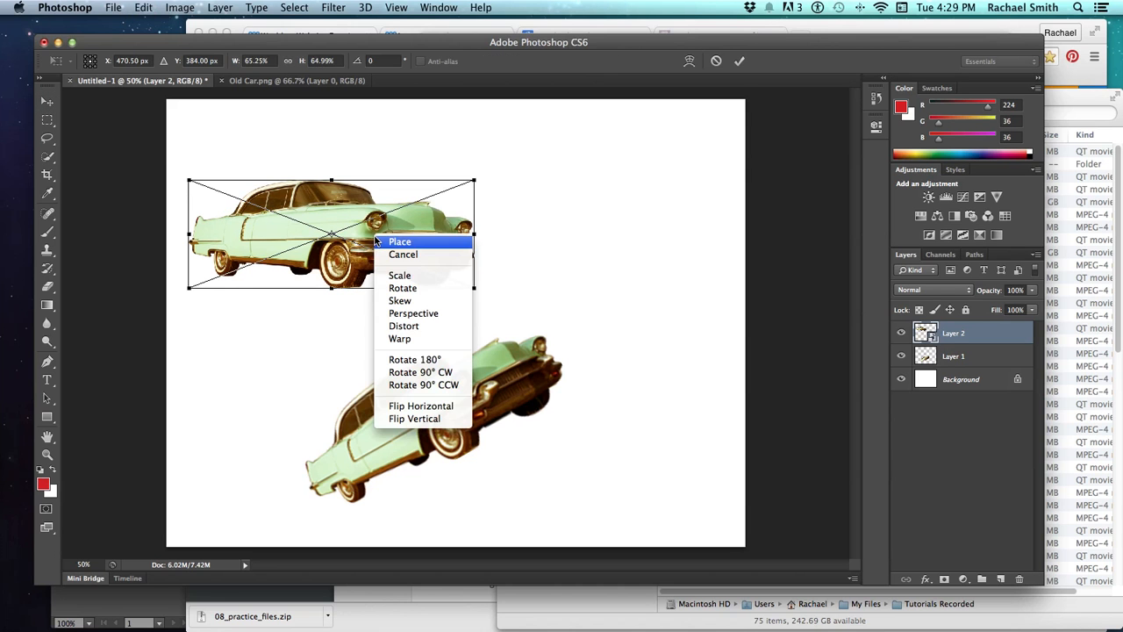
left_click(402, 339)
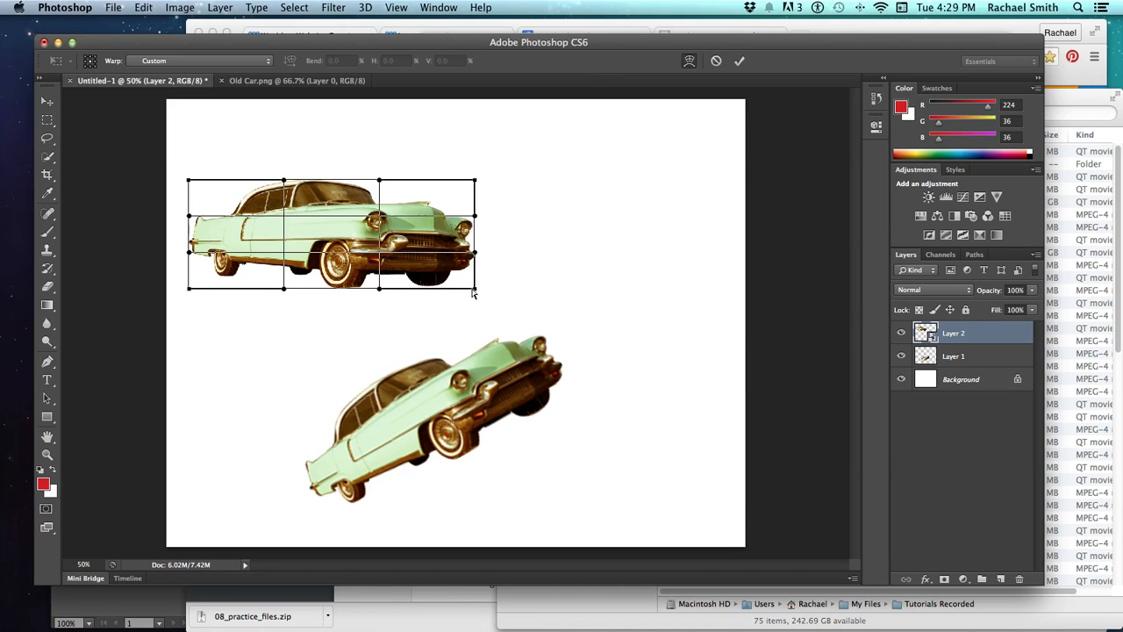
left_click_drag(473, 288, 433, 263)
left_click_drag(205, 283, 228, 254)
left_click_drag(292, 209, 301, 240)
left_click_drag(385, 234, 384, 183)
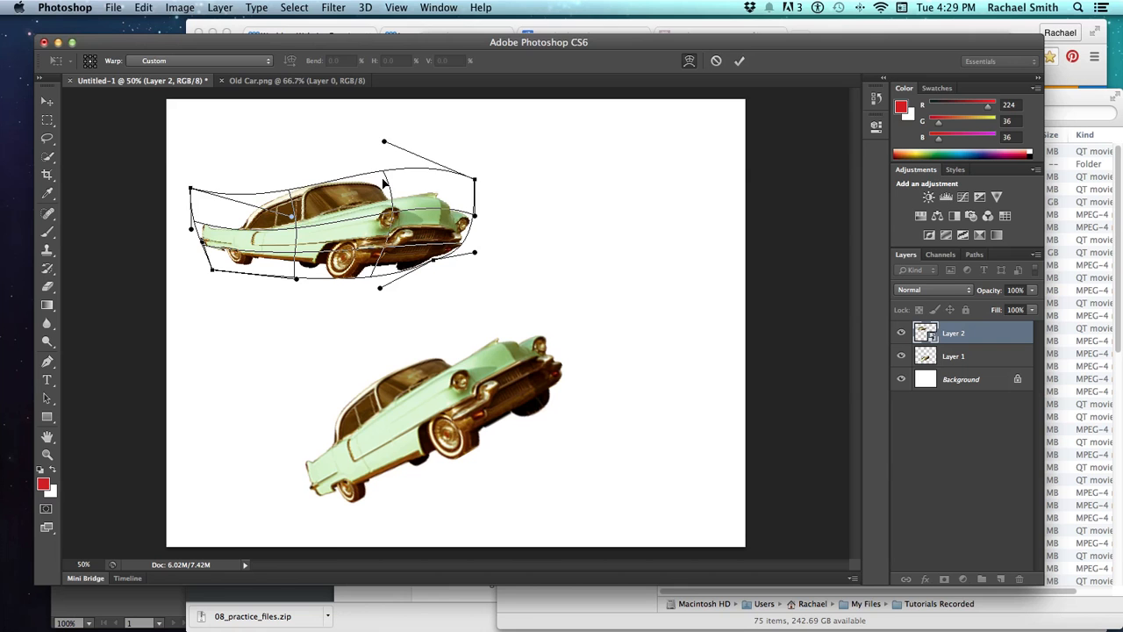
key("Return")
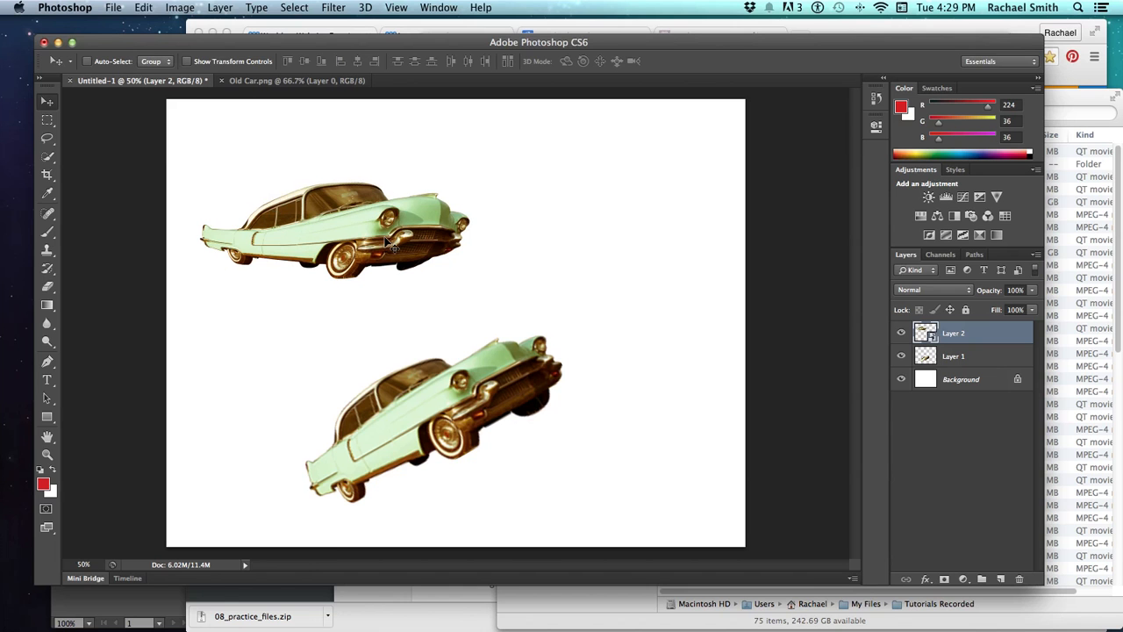
Reopen the Layer 2 car's warp grid to examine its stored control points
key("super+t")
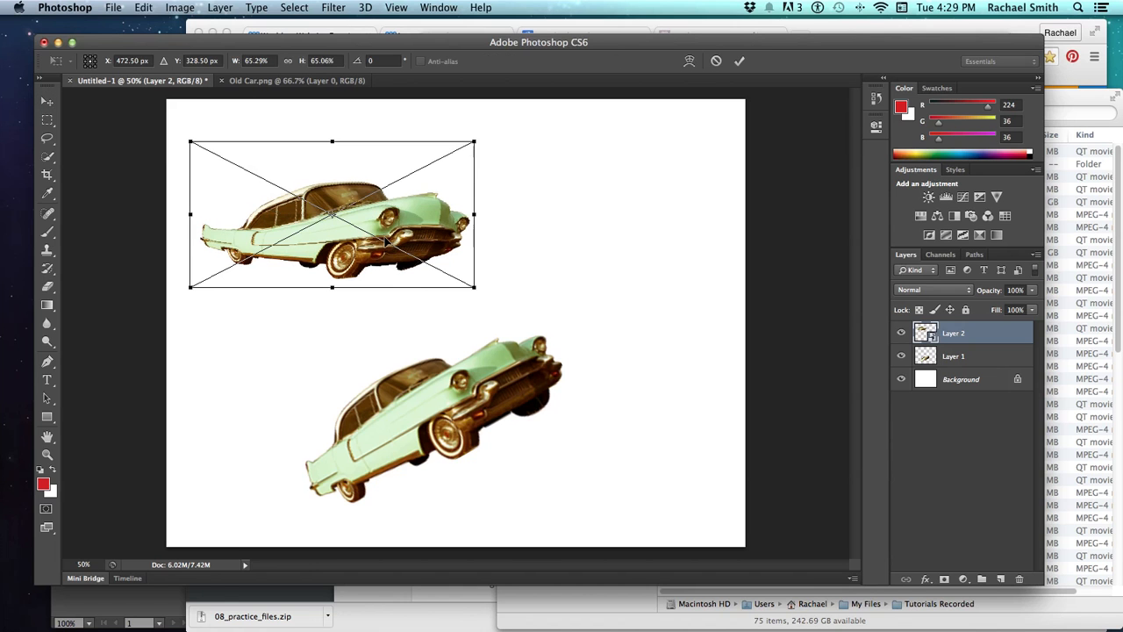
right_click(387, 240)
left_click(400, 346)
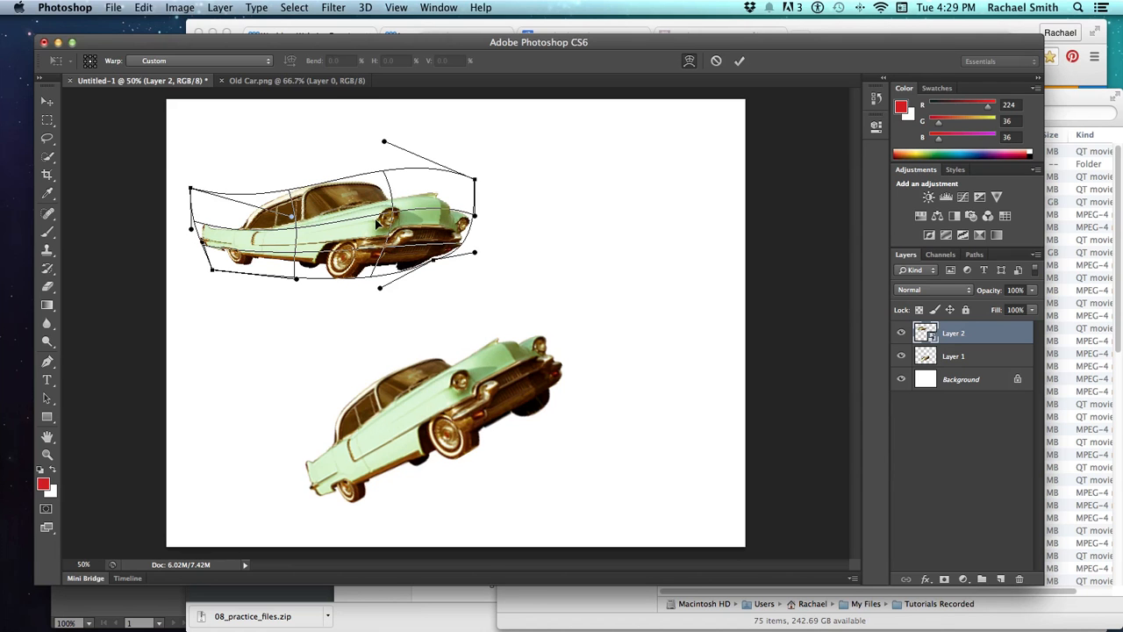
key("Return")
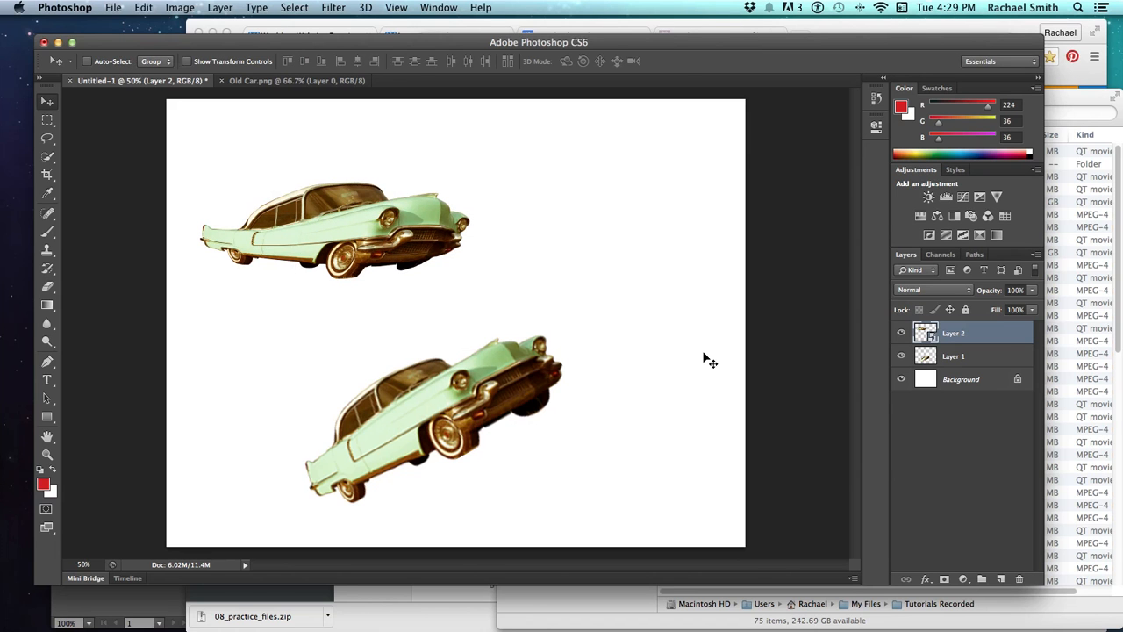
Toggle Layer 2's visibility to identify its car, and rasterize that smart object layer
left_click(900, 334)
left_click(900, 333)
right_click(970, 334)
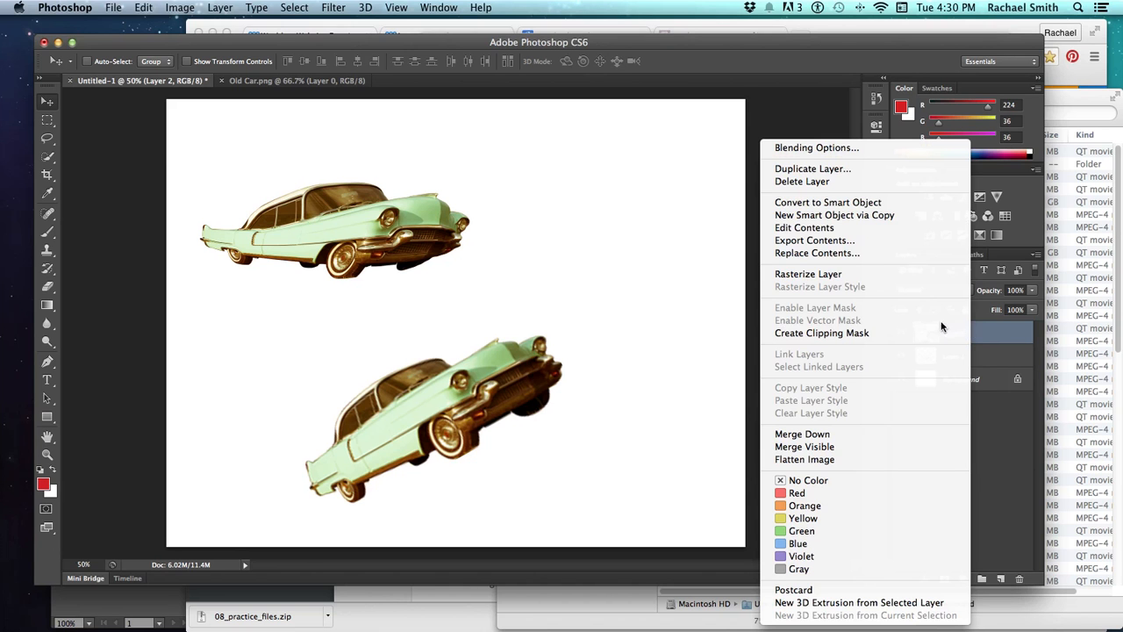
left_click(864, 274)
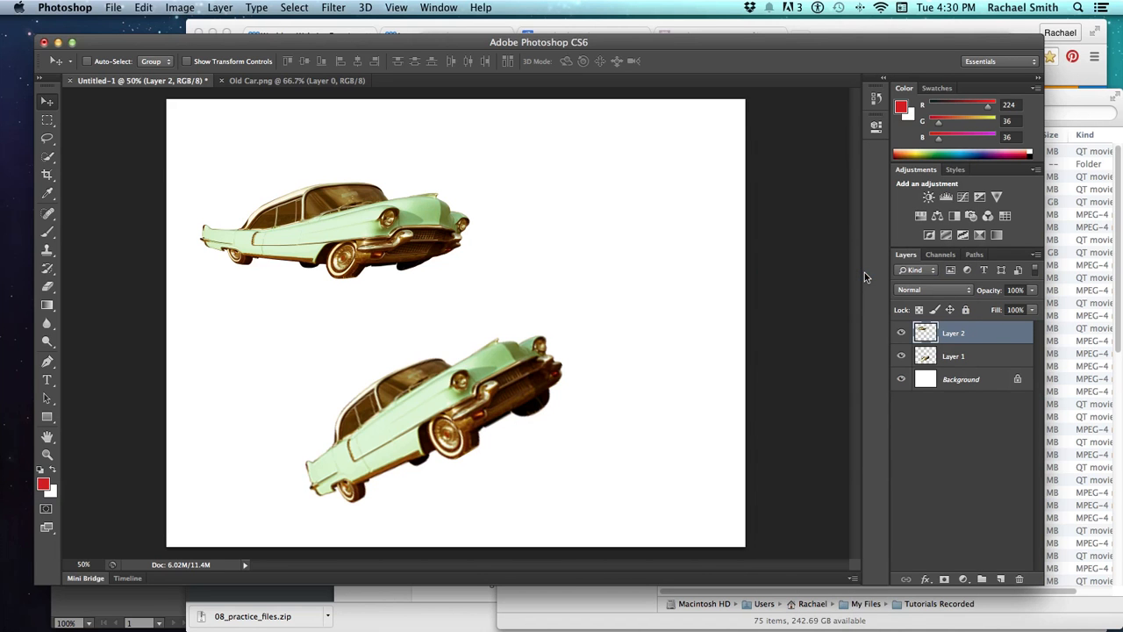
Try the Eraser on the rear of the rasterized upper car and undo the stroke
left_click(901, 333)
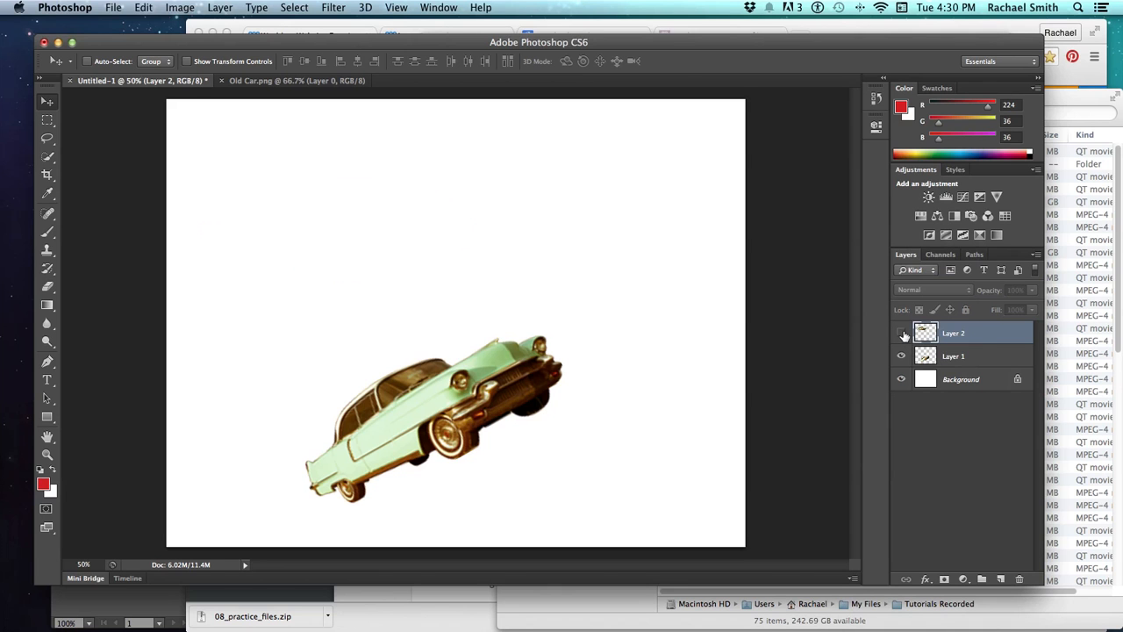
left_click(902, 334)
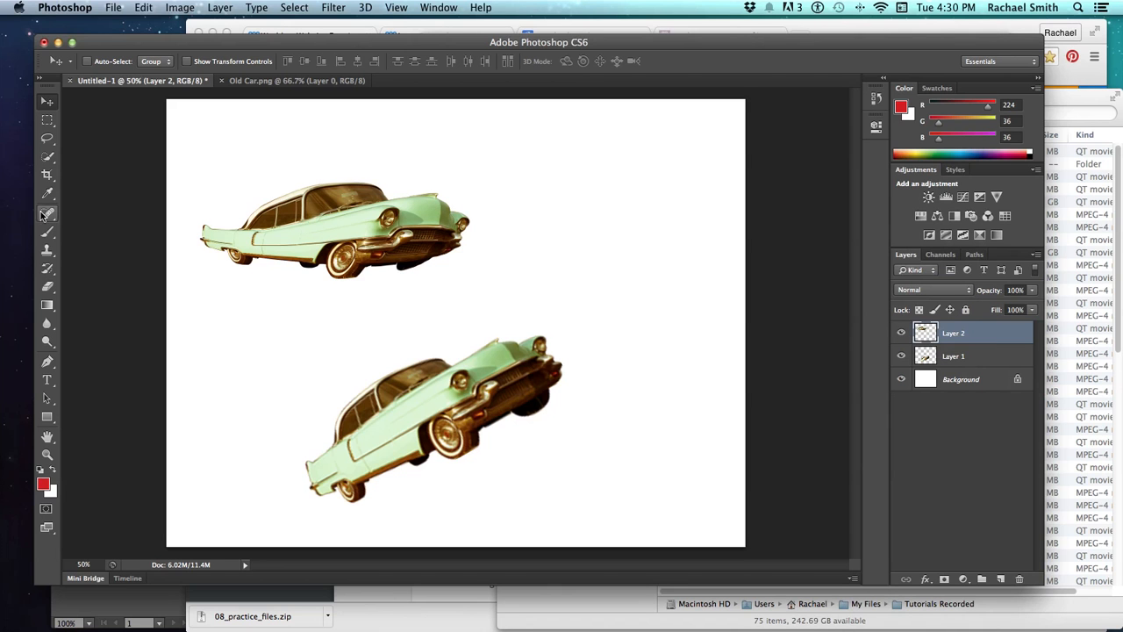
left_click(48, 286)
left_click_drag(262, 235, 272, 254)
key("super+z")
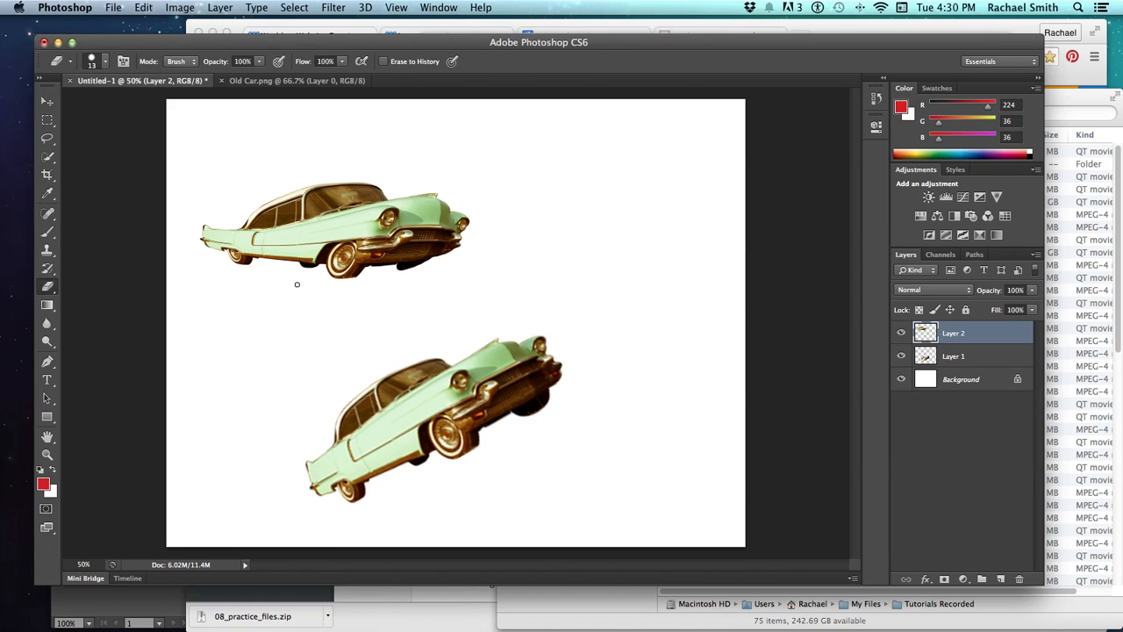